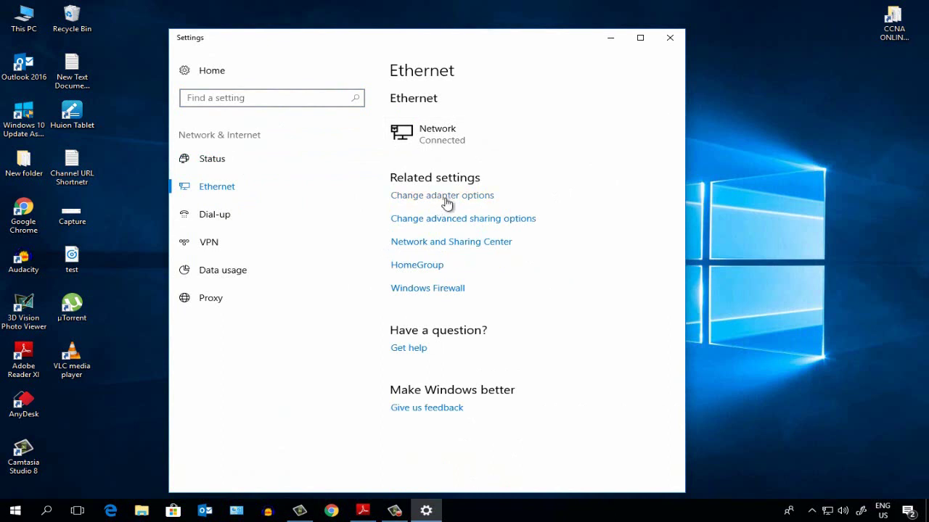
# Open the network adapter options and reposition the Network Connections window on the desktop
pyautogui.click(447, 204)
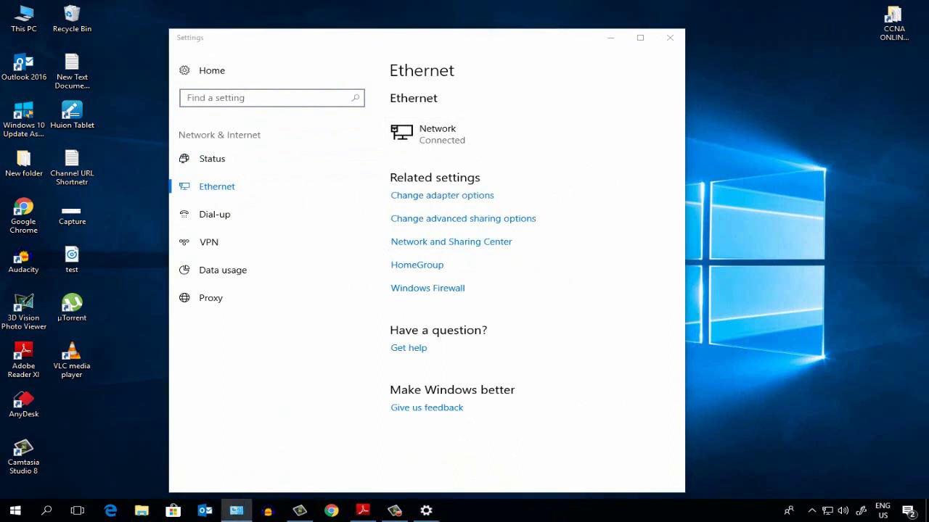
pyautogui.moveTo(471, 77); pyautogui.dragTo(322, 66)
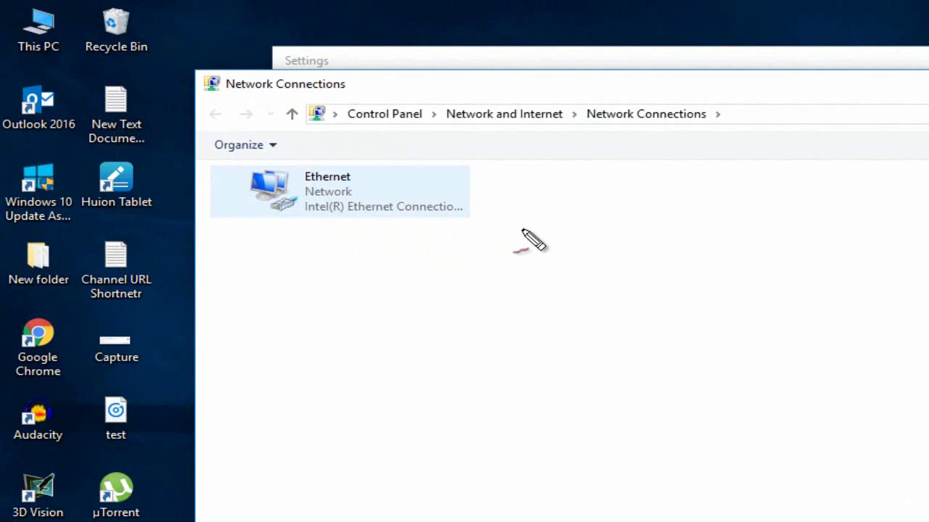
# Mark the Ethernet connection with red arrows and a circle, and clear the annotations
pyautogui.moveTo(341, 328); pyautogui.dragTo(338, 216)
pyautogui.moveTo(318, 247); pyautogui.dragTo(368, 256)
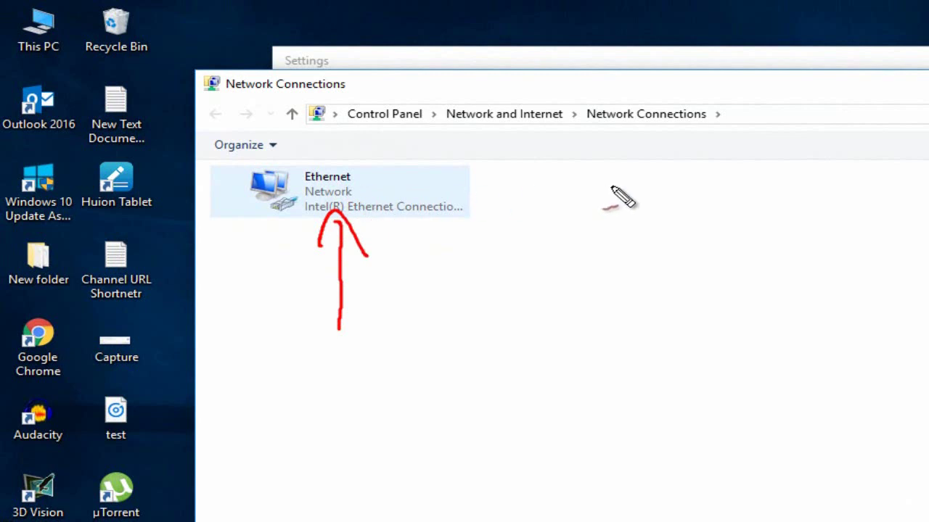
pyautogui.moveTo(611, 186)
pyautogui.mouseDown()
pyautogui.moveTo(507, 190)
pyautogui.moveTo(526, 215)
pyautogui.mouseUp()
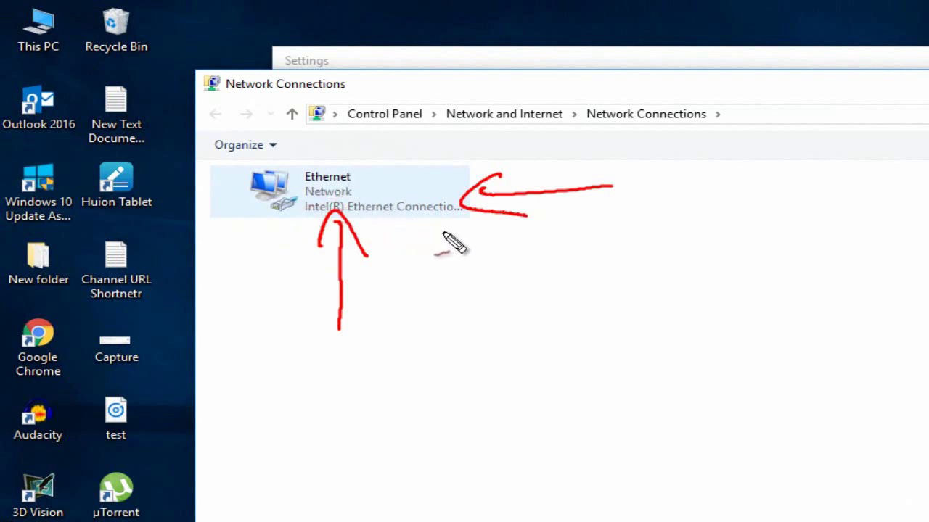
pyautogui.moveTo(441, 232)
pyautogui.mouseDown()
pyautogui.moveTo(764, 460)
pyautogui.moveTo(646, 449)
pyautogui.mouseUp()
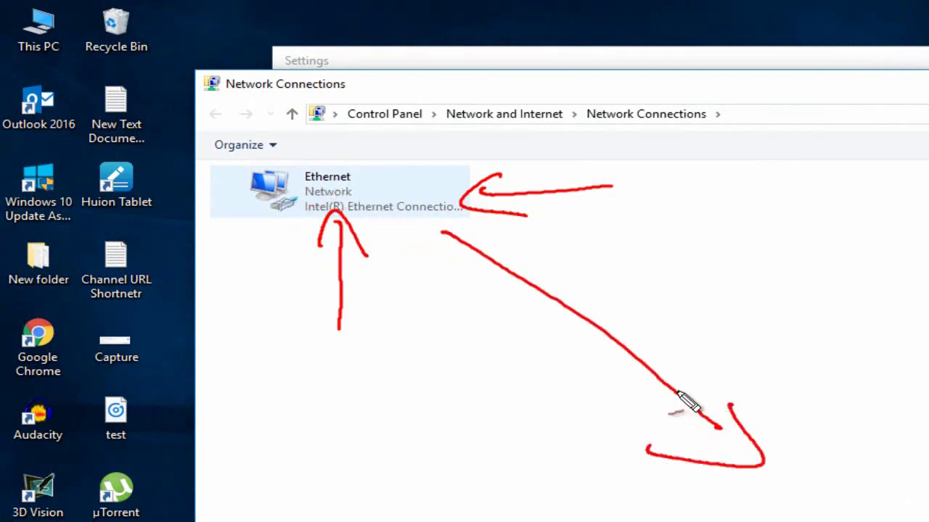
pyautogui.moveTo(369, 161)
pyautogui.mouseDown()
pyautogui.moveTo(241, 250)
pyautogui.moveTo(272, 164)
pyautogui.mouseUp()
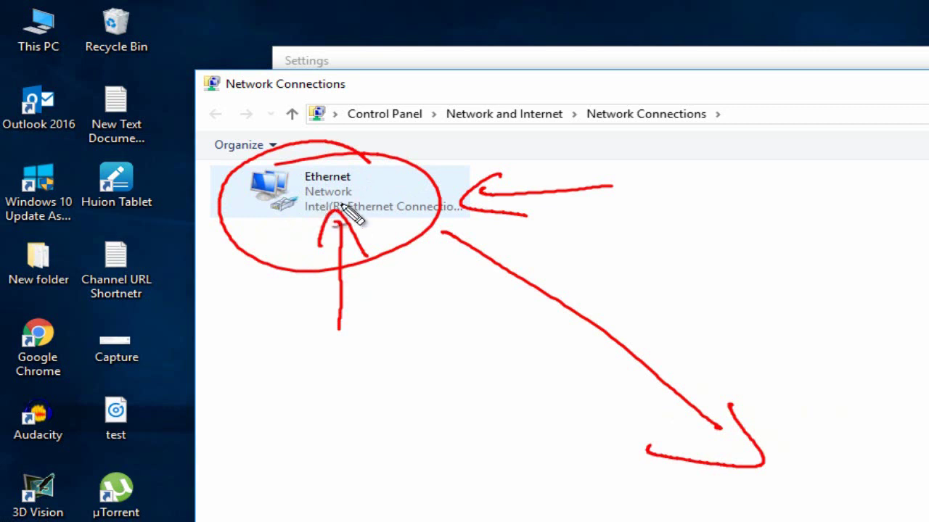
pyautogui.press('Escape')
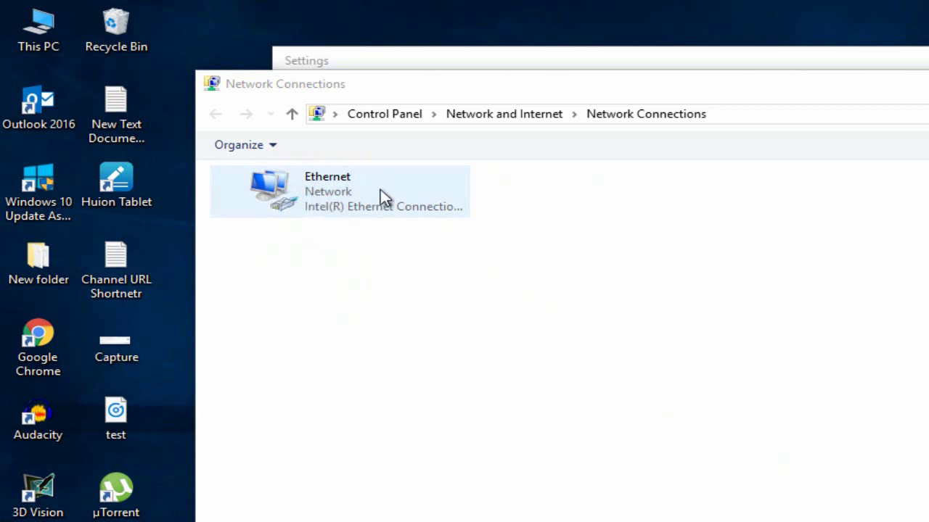
# Open the Internet Protocol Version 4 (TCP/IPv4) properties of the Ethernet connection
pyautogui.rightClick(309, 190)
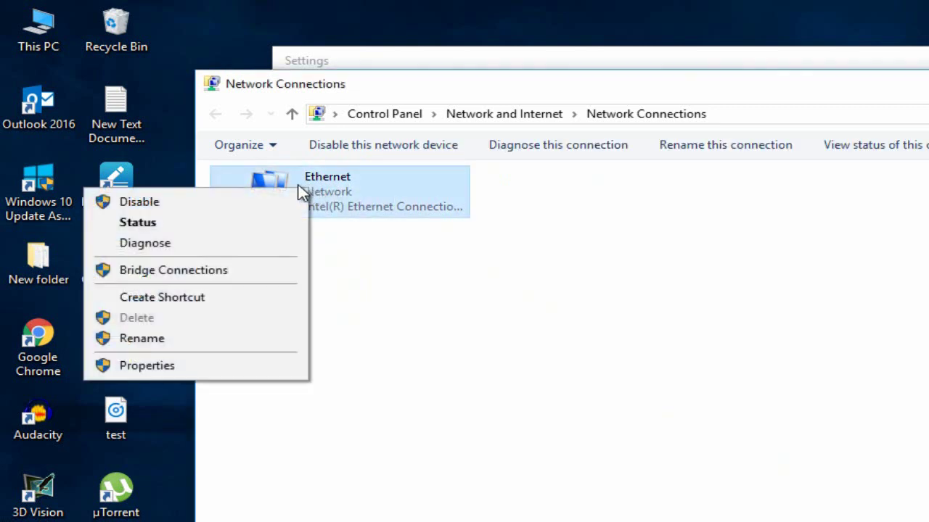
pyautogui.click(208, 365)
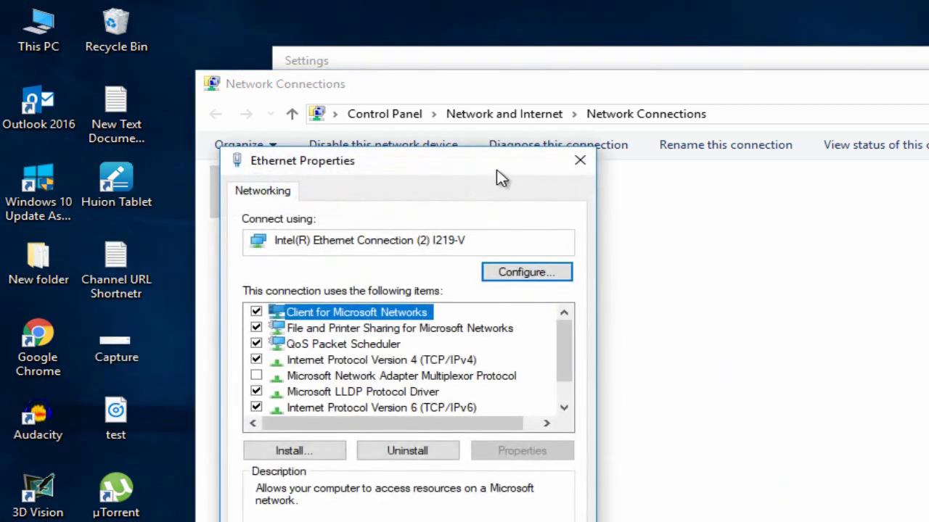
pyautogui.moveTo(429, 168); pyautogui.dragTo(659, 153)
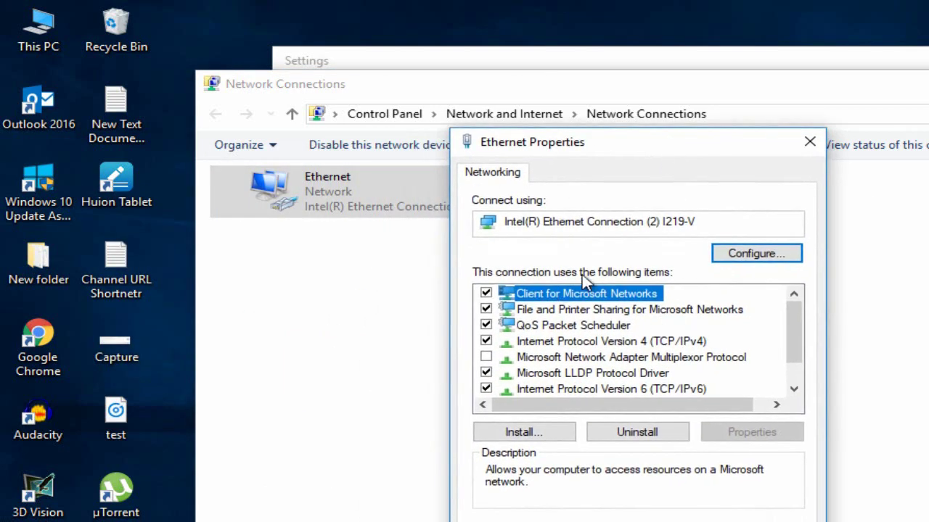
pyautogui.moveTo(800, 315)
pyautogui.mouseDown()
pyautogui.moveTo(796, 380)
pyautogui.moveTo(792, 320)
pyautogui.mouseUp()
pyautogui.click(588, 343)
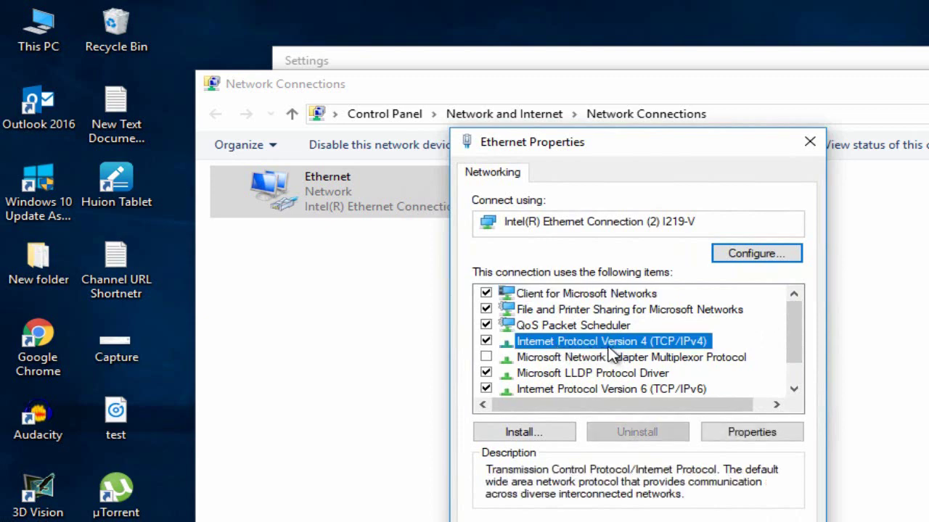
pyautogui.click(755, 439)
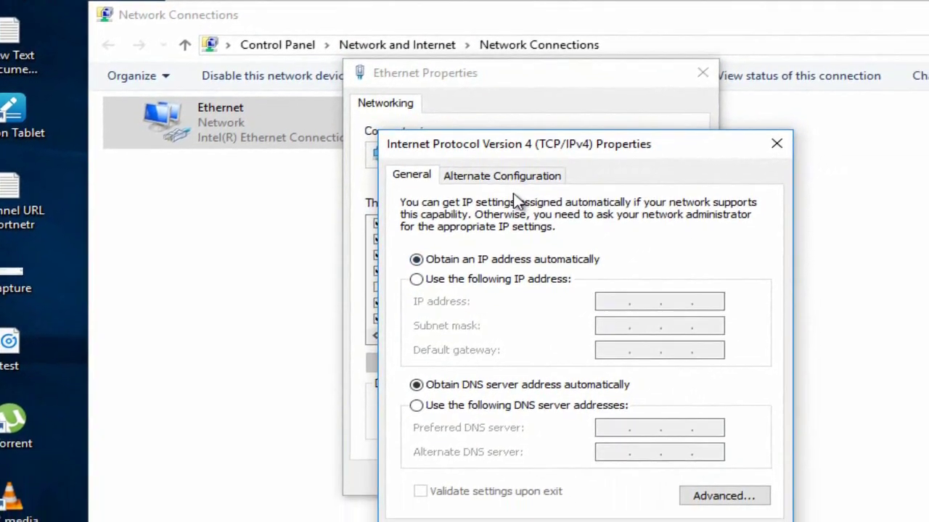
# Review the alternate configuration of the IPv4 properties, return to the general settings and reposition the dialog
pyautogui.click(501, 177)
pyautogui.click(418, 176)
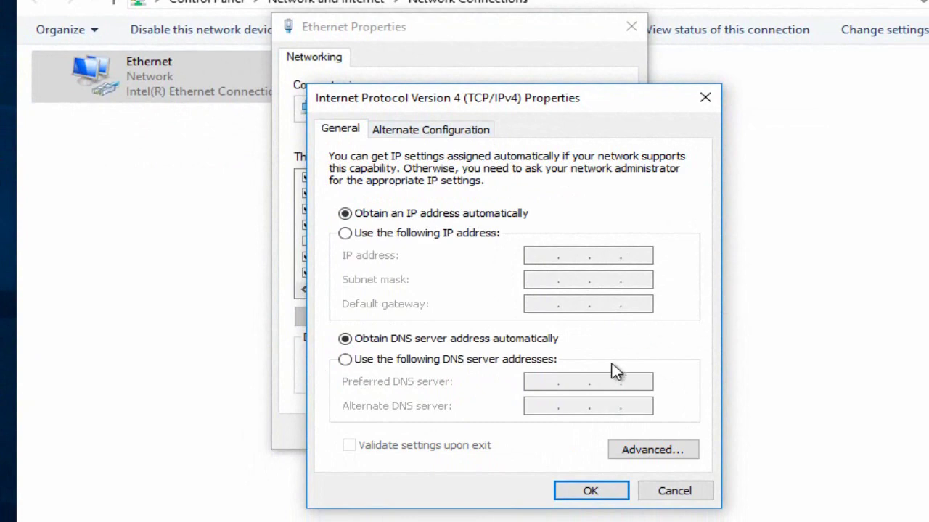
pyautogui.click(416, 132)
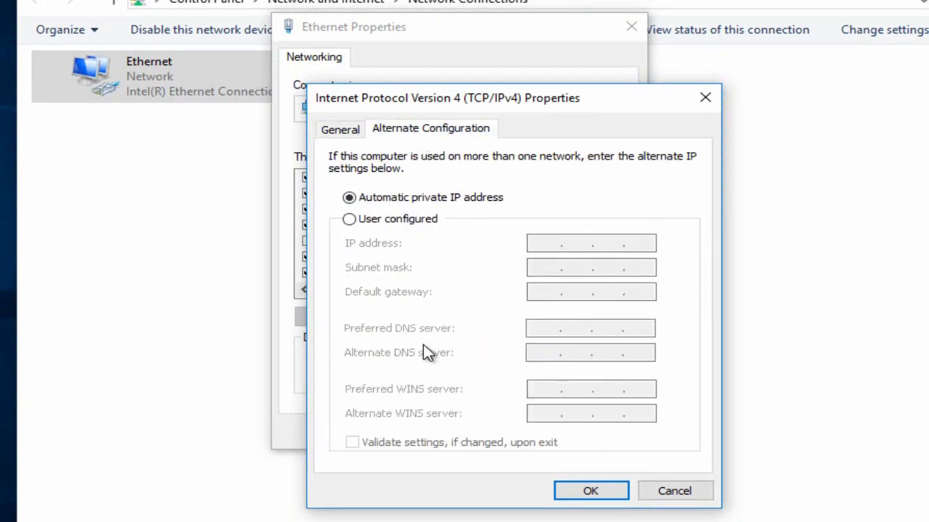
pyautogui.click(341, 130)
pyautogui.moveTo(508, 99); pyautogui.dragTo(494, 62)
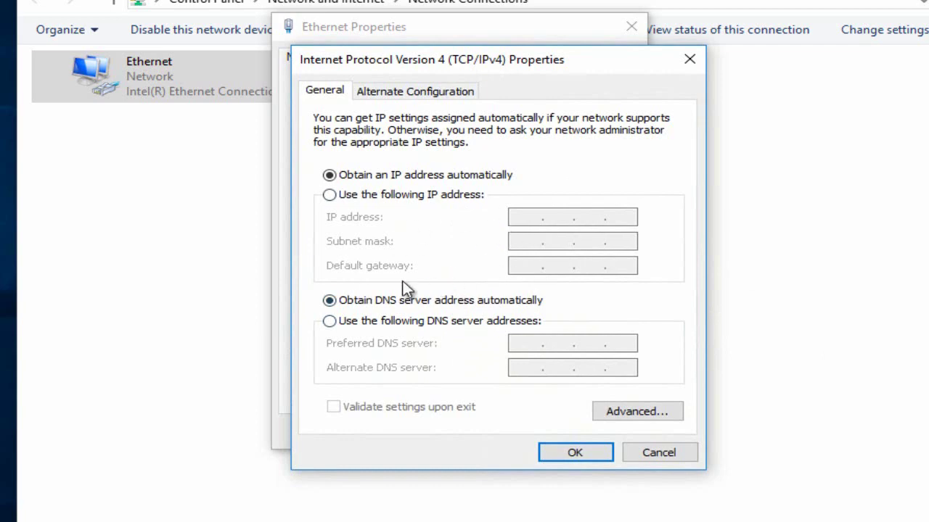
# Switch the adapter to a manually specified IP address, try 1.2.3.4 and clear the address field
pyautogui.click(330, 195)
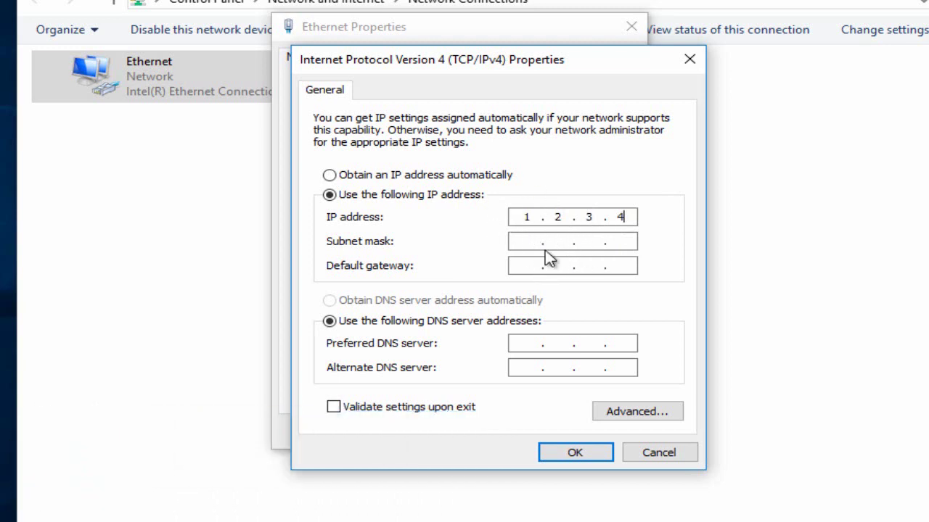
pyautogui.press('BackSpace')
pyautogui.press('BackSpace')
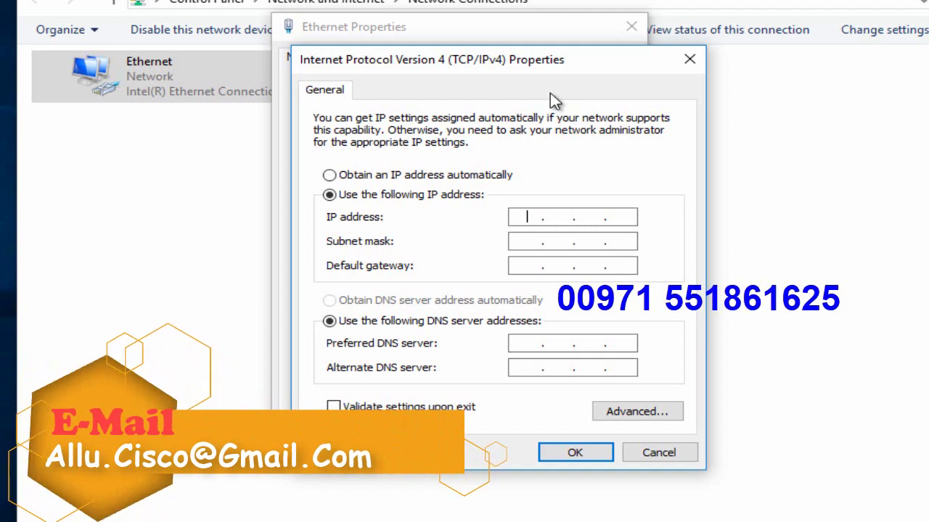
# Try to enter a phone number as the IP address and dismiss the error
pyautogui.write('00')
pyautogui.write('971')
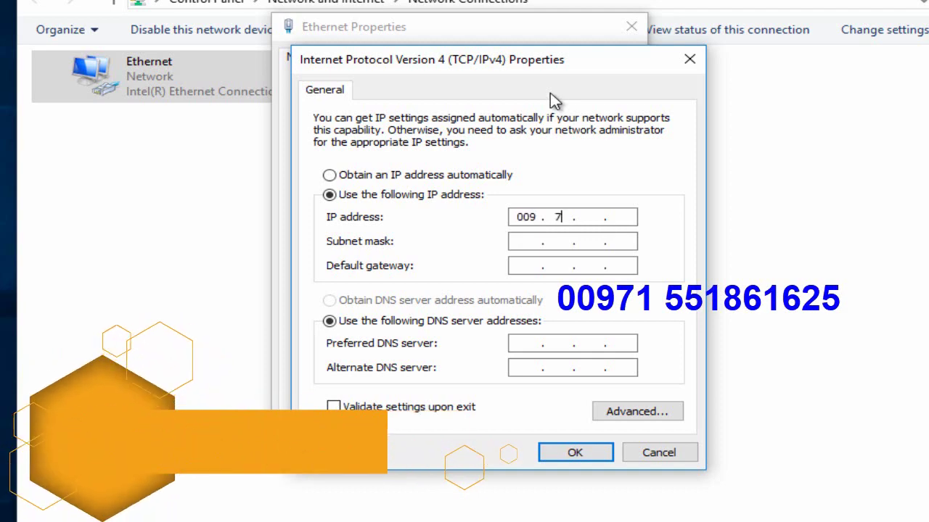
pyautogui.write('55')
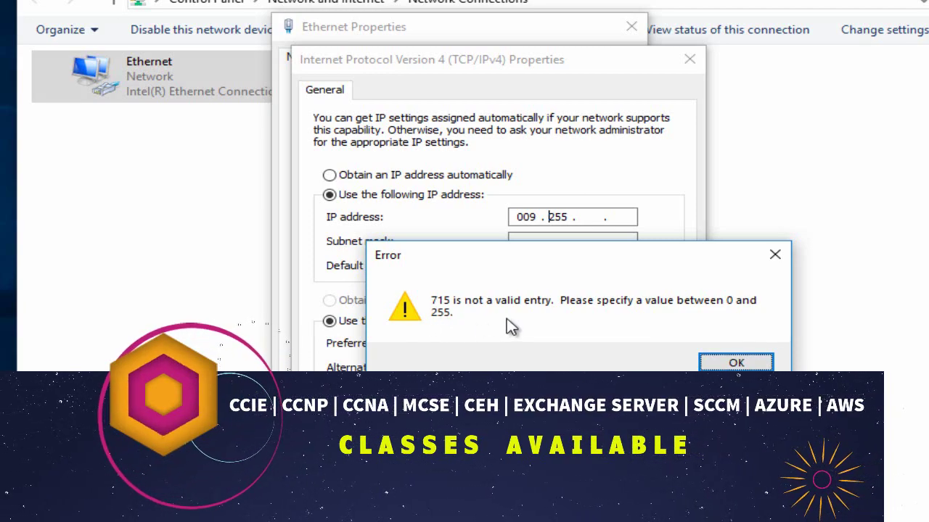
pyautogui.click(734, 358)
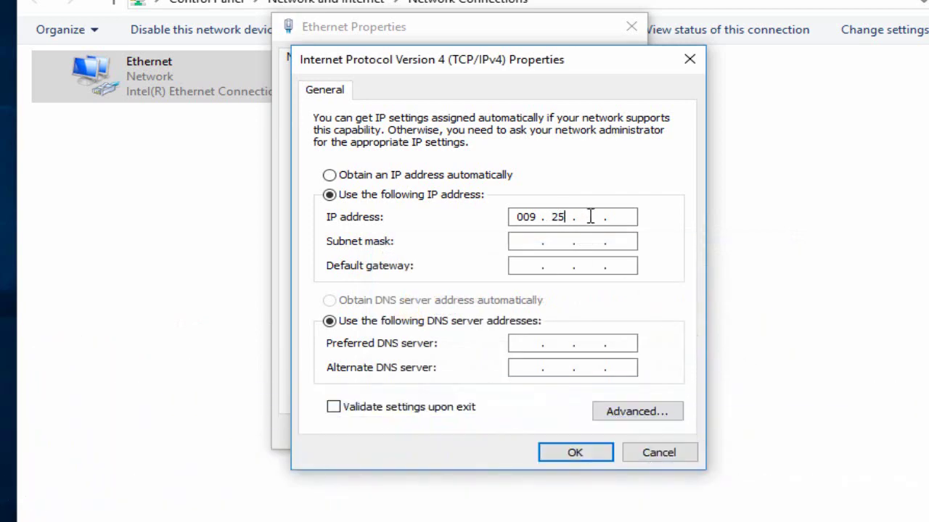
# Clear the partial IP address and enter 123 and 4 as its first two octets
pyautogui.write('5')
pyautogui.press('BackSpace')
pyautogui.press('BackSpace')
pyautogui.press('BackSpace')
pyautogui.press('BackSpace')
pyautogui.press('BackSpace')
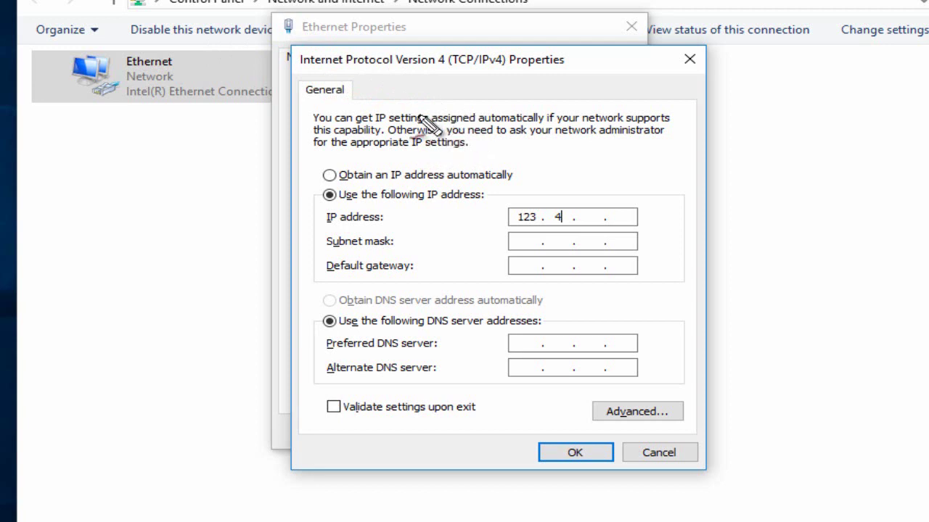
# Annotate the IPv4 dialog with a red underline below Internet Protocol, two linked devices and a circled green PROTOCOL label
pyautogui.moveTo(330, 72); pyautogui.dragTo(392, 74)
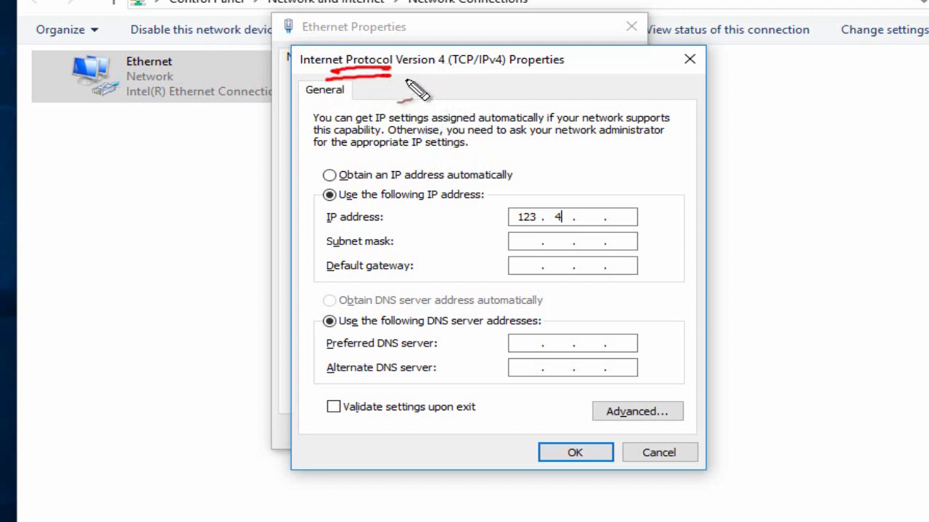
pyautogui.moveTo(434, 97)
pyautogui.mouseDown()
pyautogui.moveTo(436, 122)
pyautogui.moveTo(578, 95)
pyautogui.moveTo(584, 81)
pyautogui.moveTo(582, 106)
pyautogui.mouseUp()
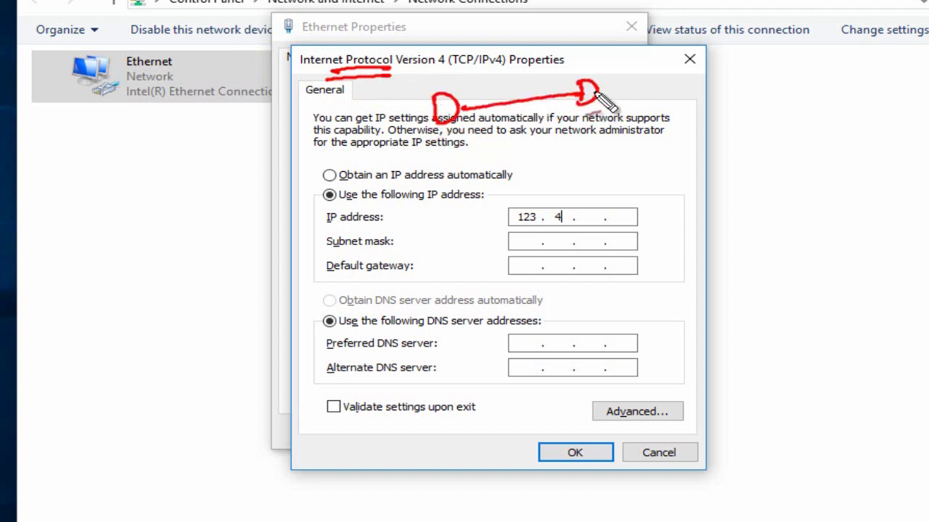
pyautogui.moveTo(537, 140)
pyautogui.mouseDown()
pyautogui.moveTo(554, 136)
pyautogui.moveTo(529, 124)
pyautogui.mouseUp()
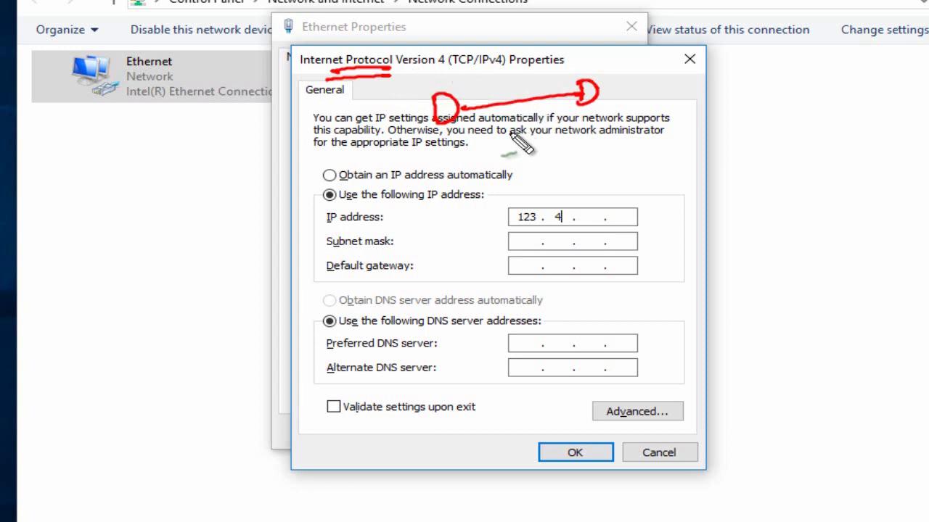
pyautogui.moveTo(525, 111)
pyautogui.mouseDown()
pyautogui.moveTo(553, 176)
pyautogui.moveTo(545, 199)
pyautogui.moveTo(620, 158)
pyautogui.moveTo(643, 152)
pyautogui.moveTo(653, 173)
pyautogui.moveTo(657, 163)
pyautogui.mouseUp()
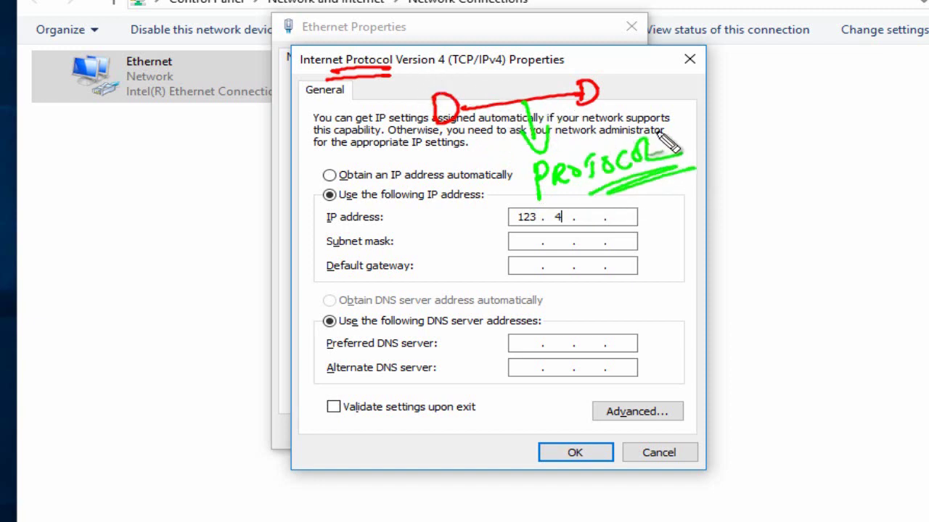
pyautogui.moveTo(662, 119)
pyautogui.mouseDown()
pyautogui.moveTo(574, 217)
pyautogui.moveTo(656, 112)
pyautogui.mouseUp()
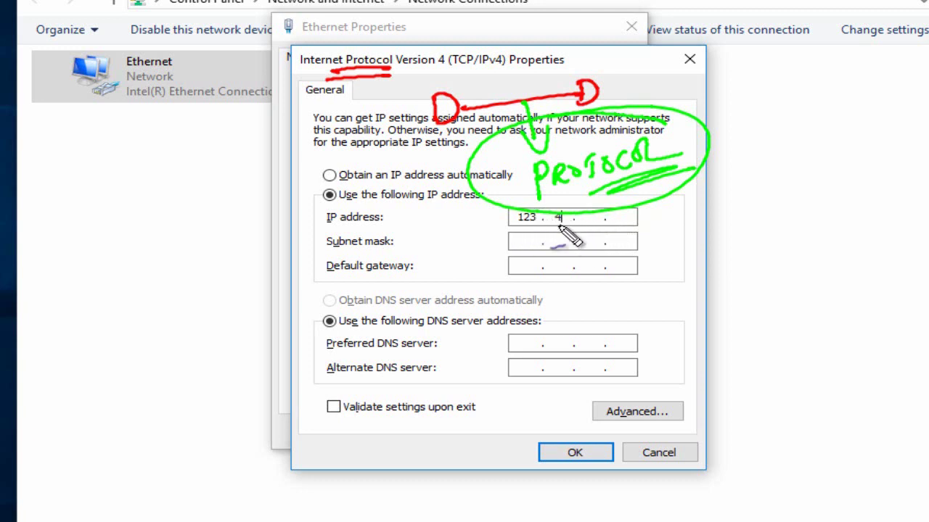
pyautogui.moveTo(611, 237)
pyautogui.mouseDown()
pyautogui.moveTo(617, 254)
pyautogui.moveTo(630, 236)
pyautogui.moveTo(621, 248)
pyautogui.mouseUp()
pyautogui.moveTo(657, 222); pyautogui.dragTo(644, 240)
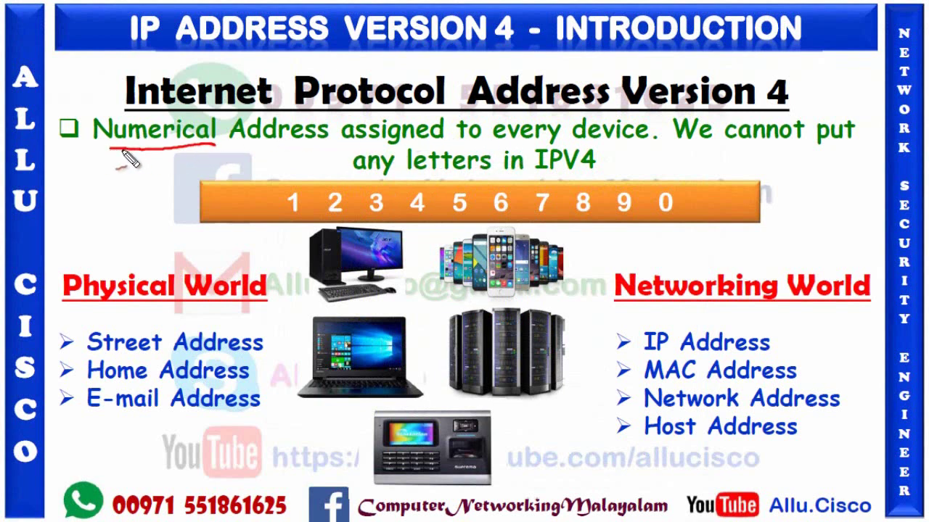
pyautogui.moveTo(109, 148); pyautogui.dragTo(224, 146)
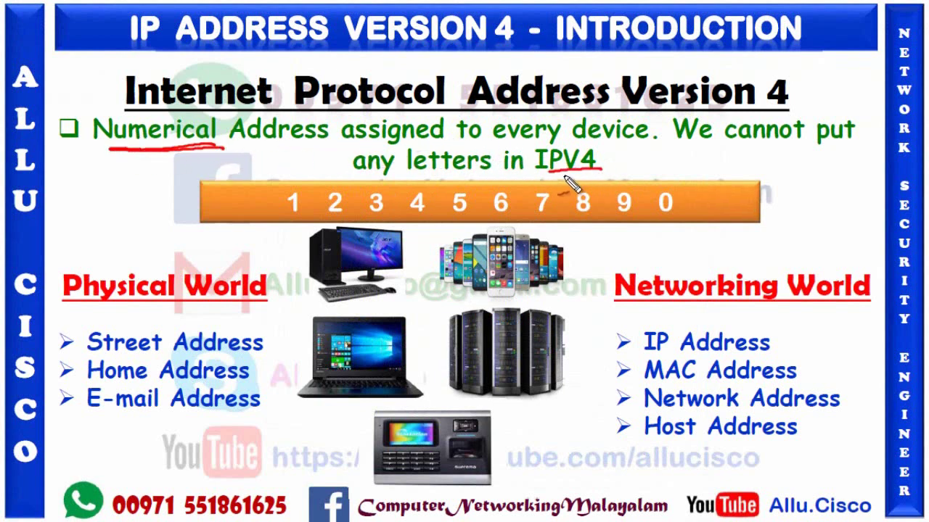
pyautogui.moveTo(549, 174); pyautogui.dragTo(616, 172)
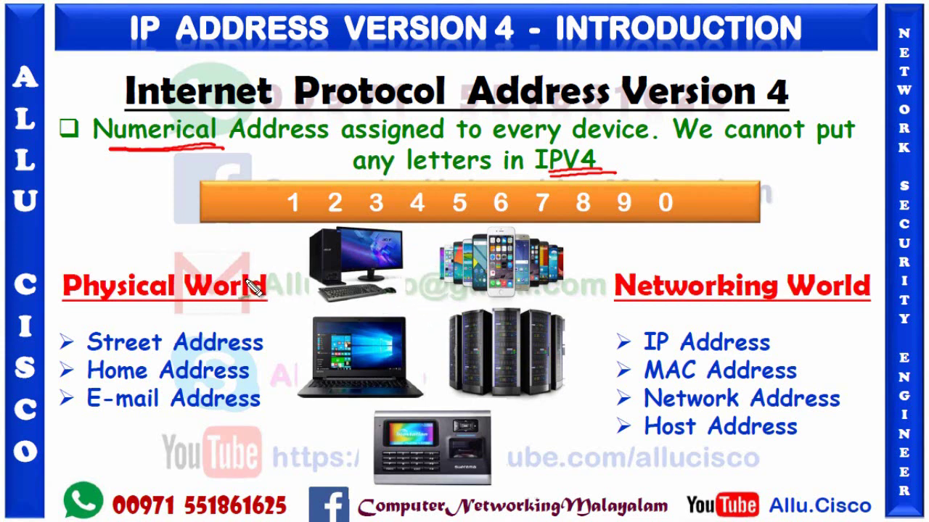
pyautogui.moveTo(270, 343); pyautogui.dragTo(320, 317)
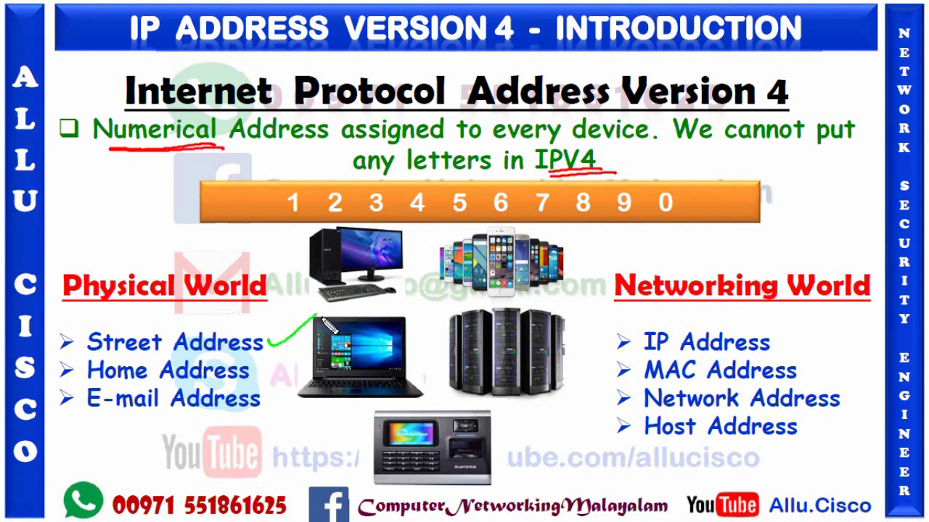